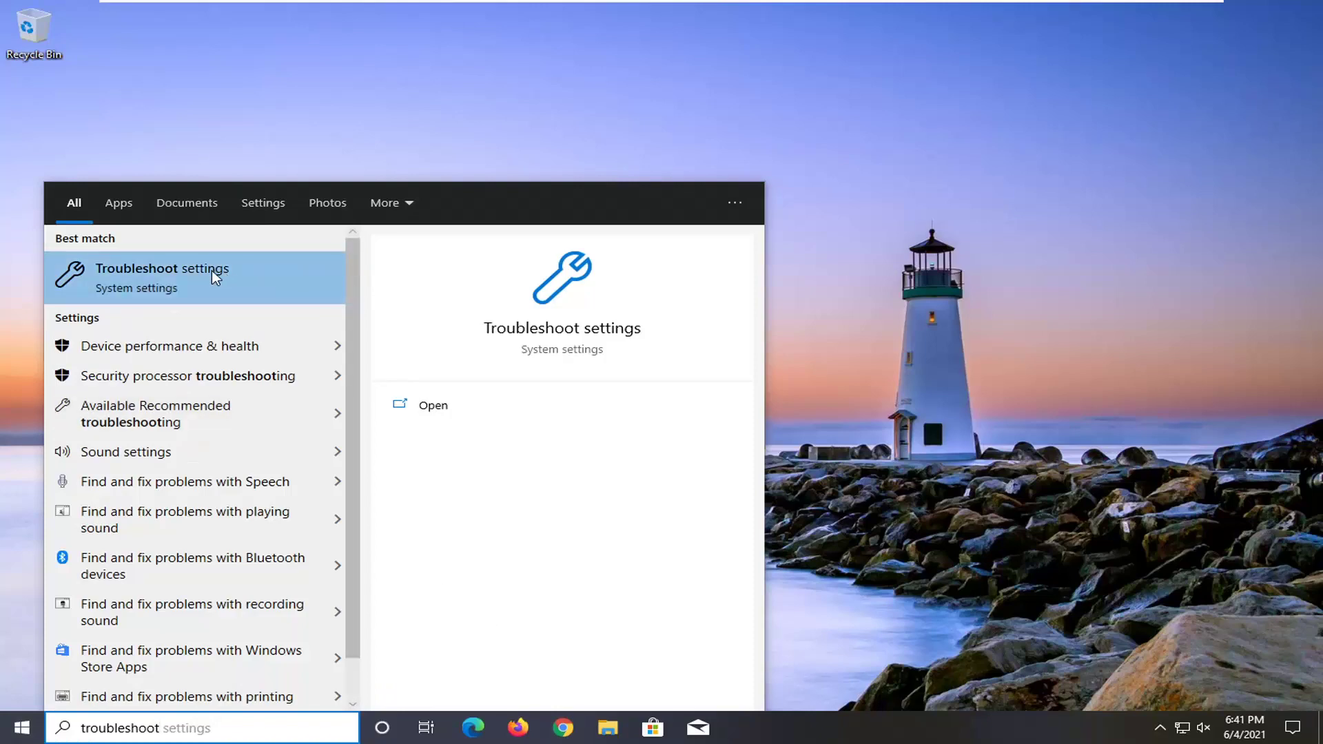
- Run the Printer troubleshooter from Troubleshoot's Additional troubleshooters list
left_click(212, 270)
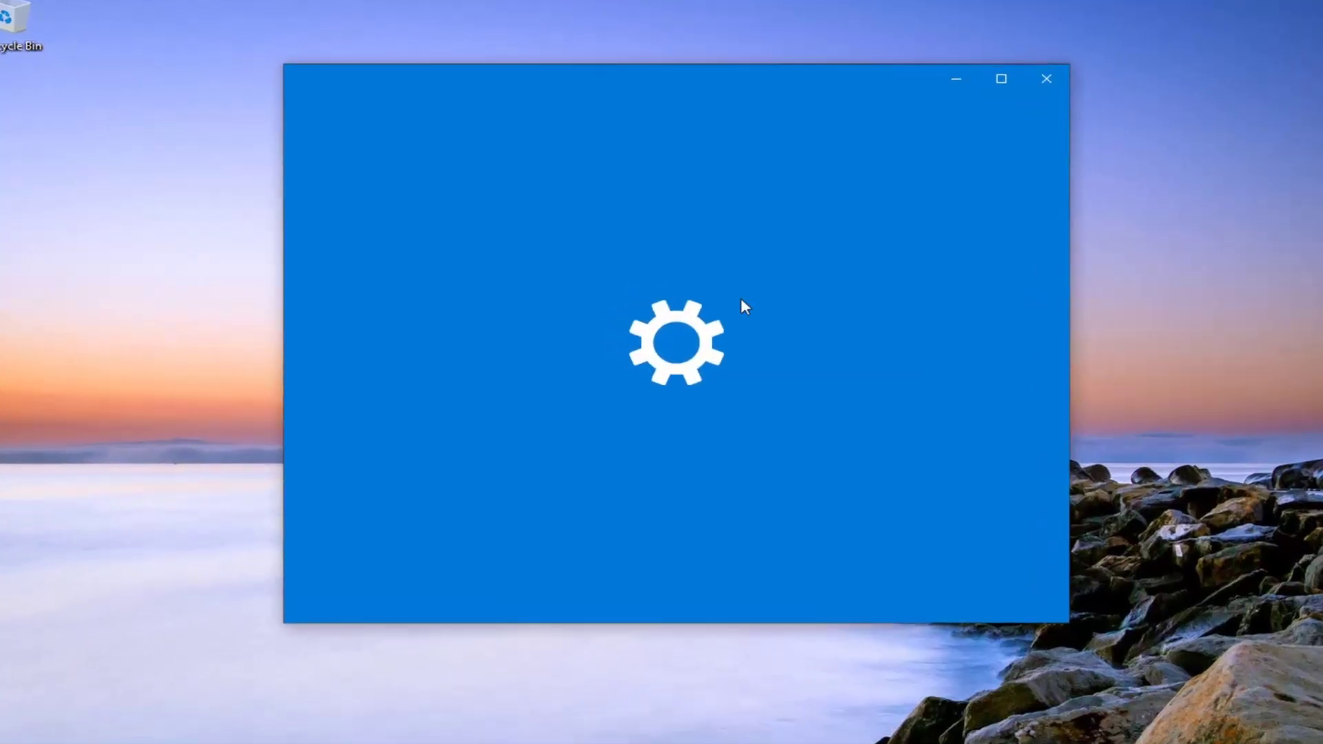
scroll(699, 518, "down", 1)
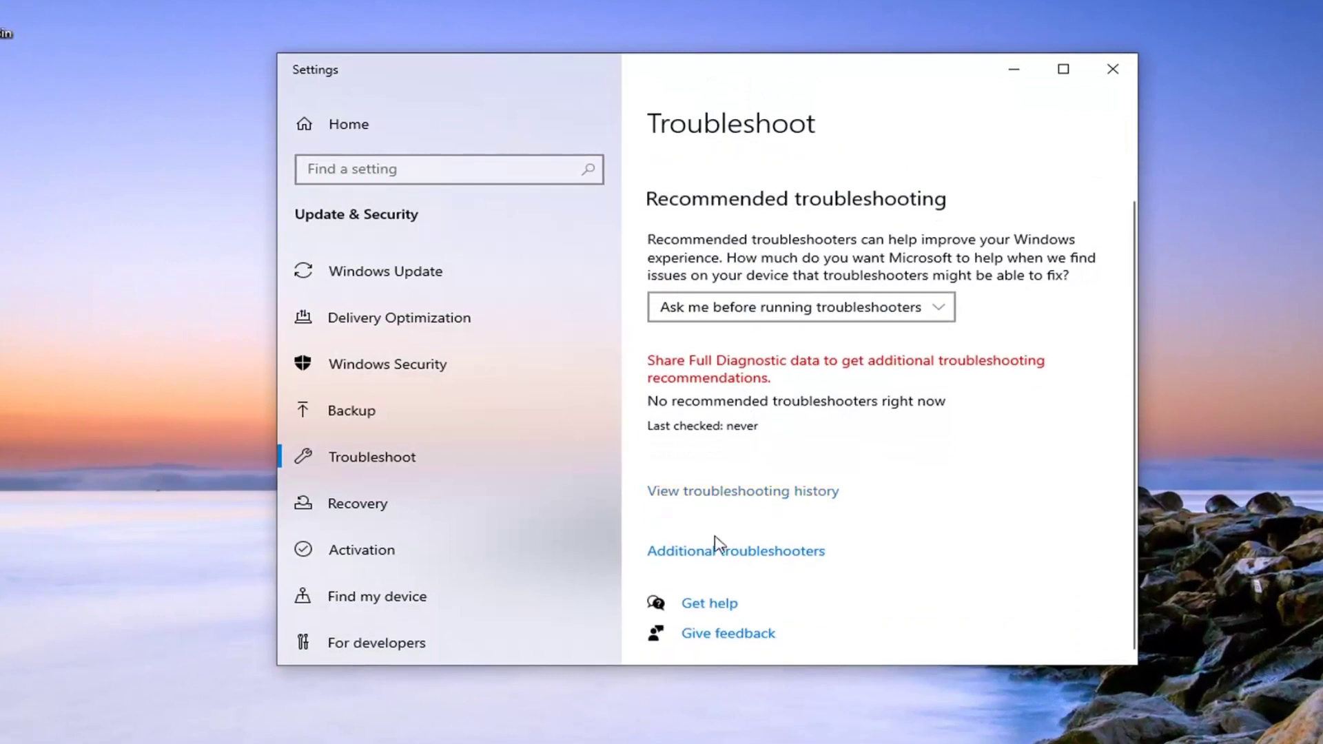
left_click(737, 554)
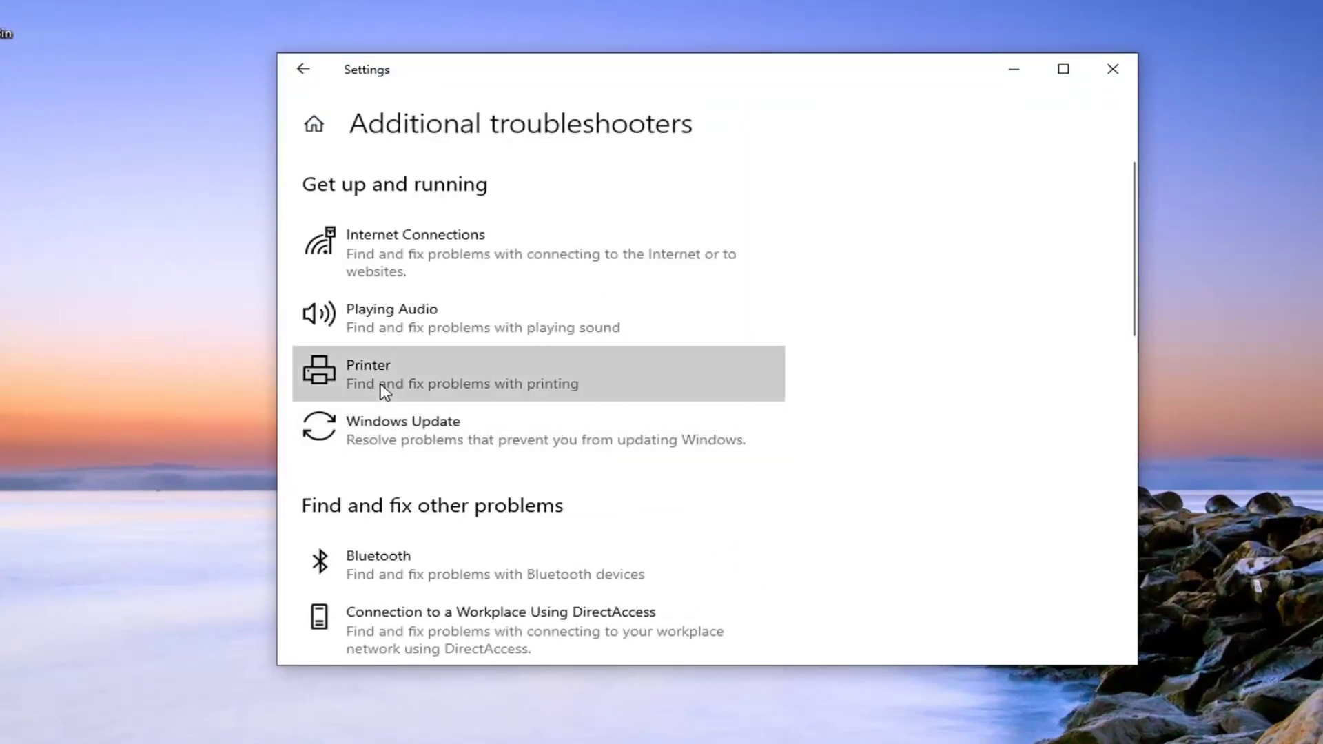
left_click(423, 386)
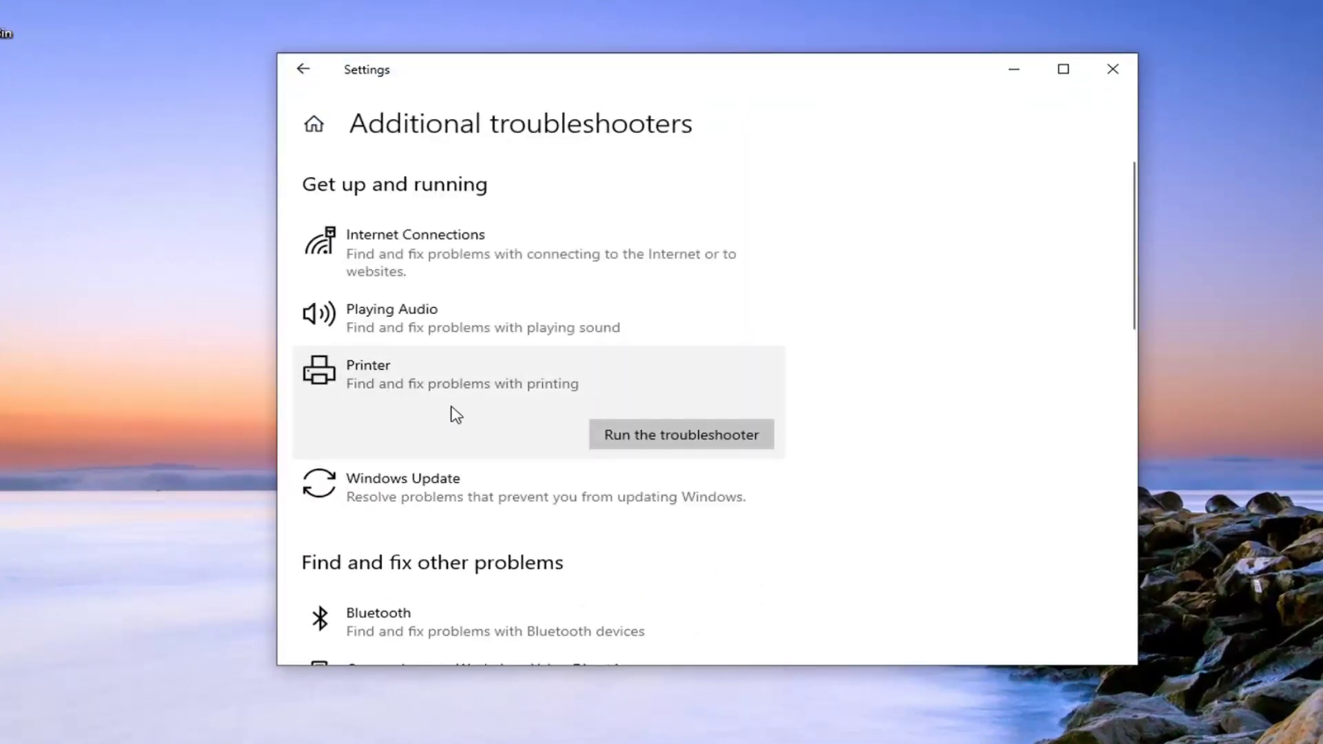
left_click(664, 439)
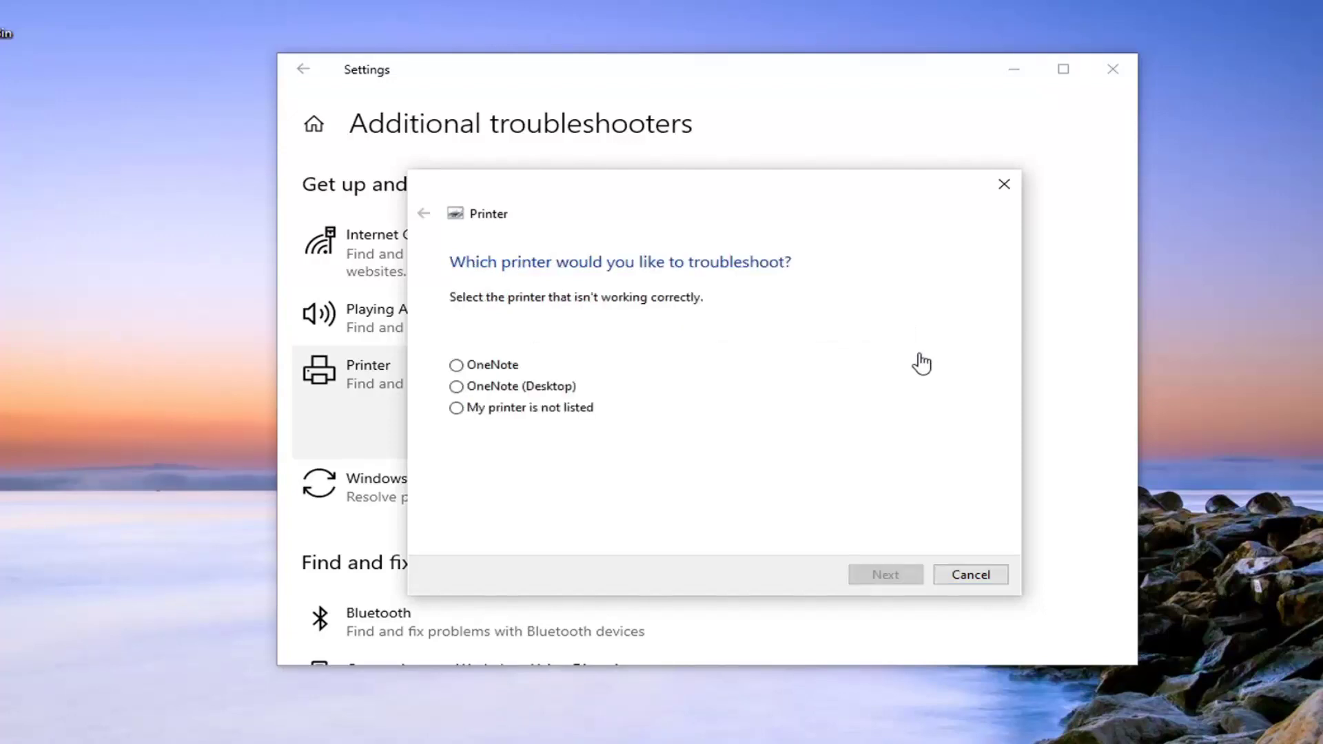
- Choose "My printer is not listed" and continue the troubleshooter
left_click(545, 411)
left_click(881, 575)
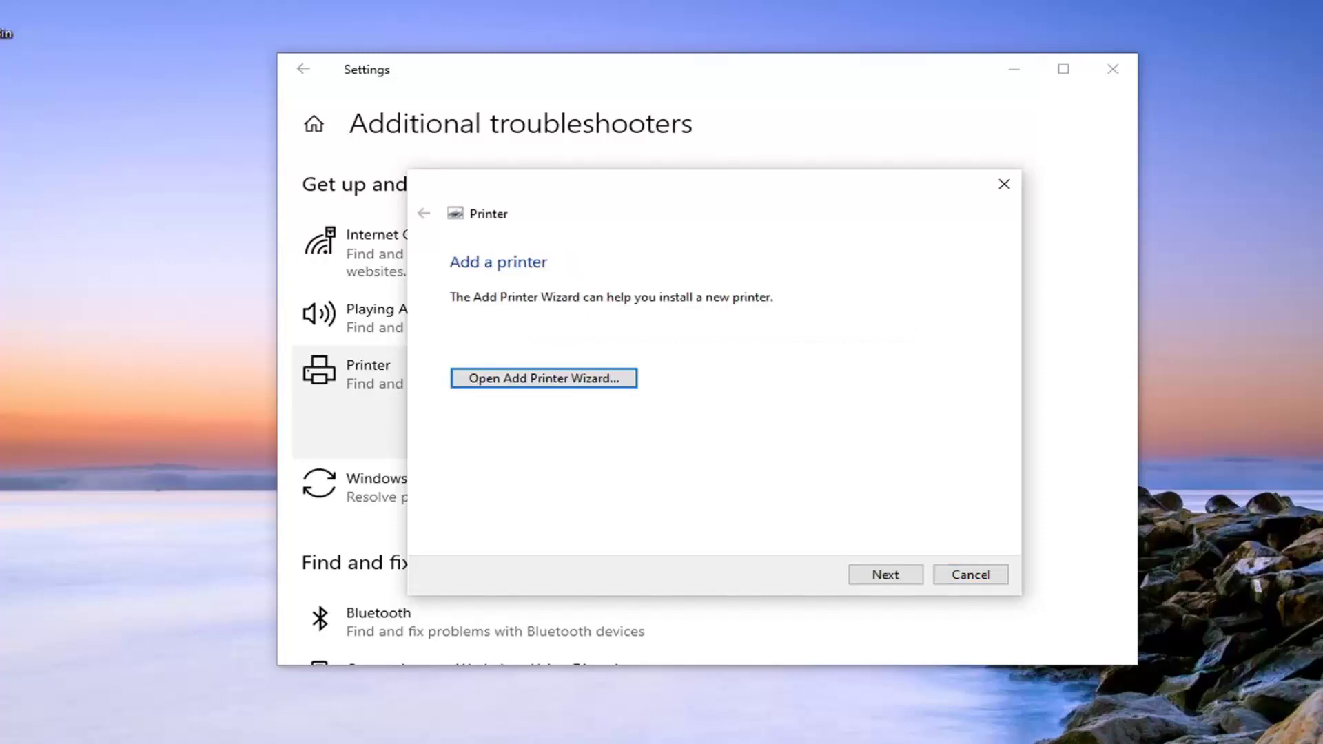
- Skip adding a printer and let troubleshooting complete with its results
left_click(881, 581)
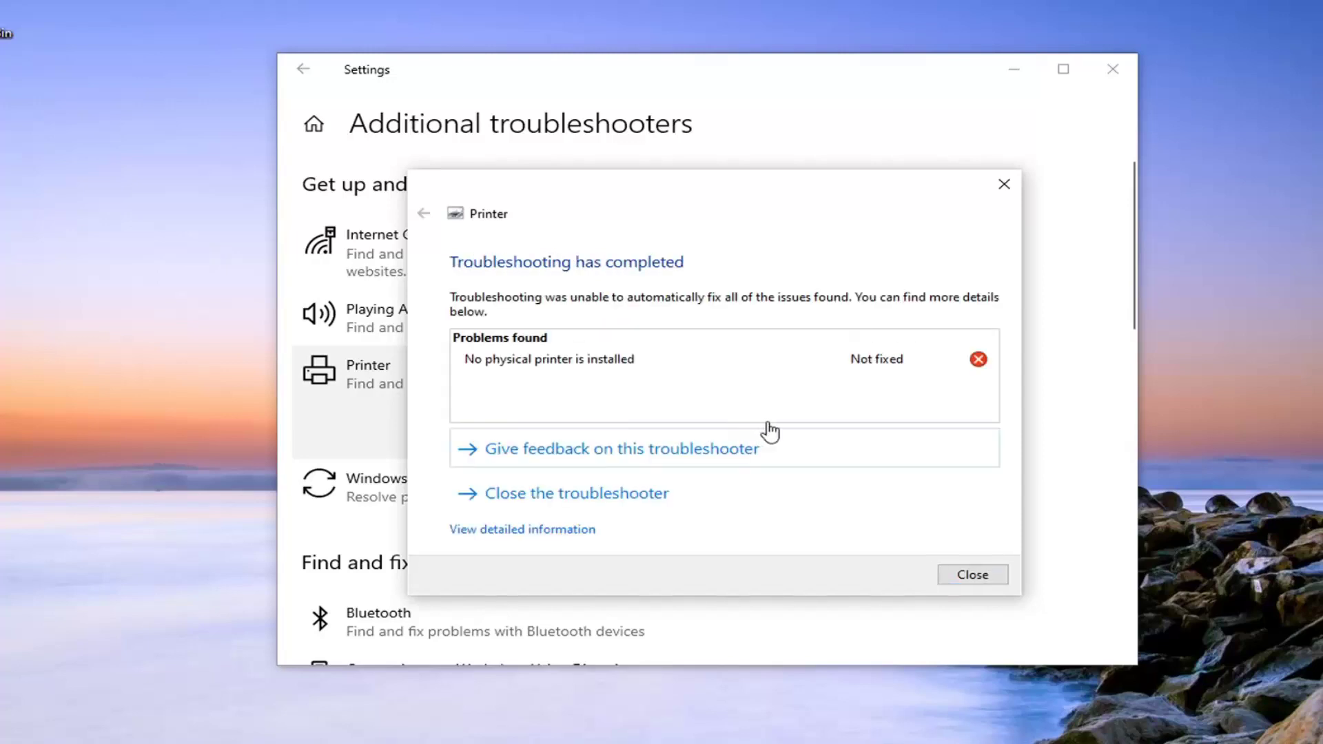
- Close the finished troubleshooter and the Settings window
left_click(965, 576)
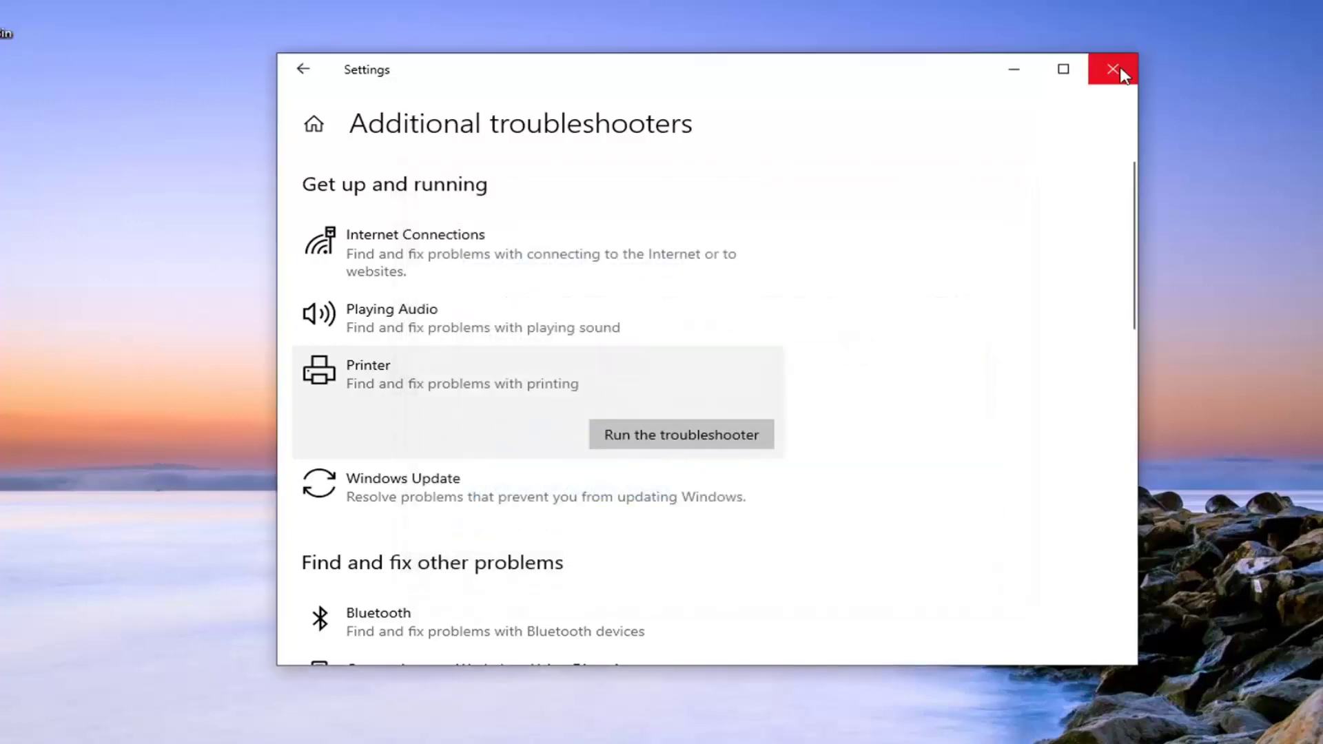
left_click(1127, 76)
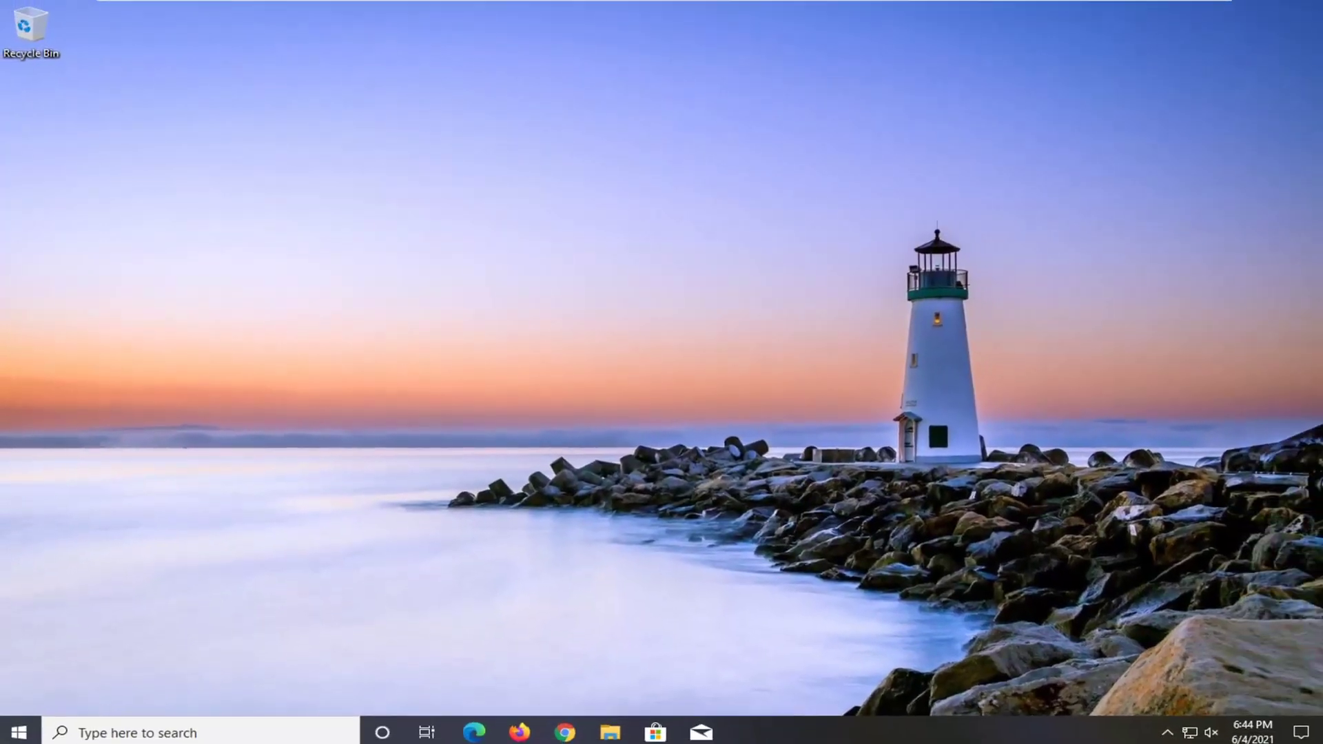